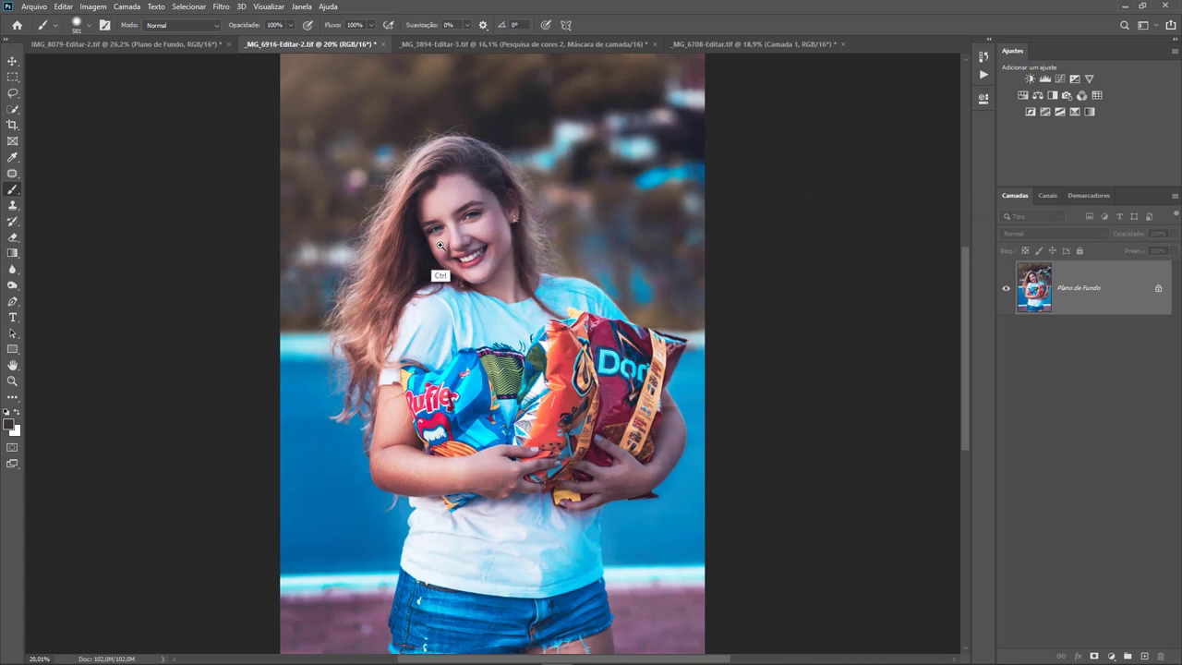
# Step: Add a Curves layer auto-corrected with Find Dark & Light Colors and Snap Neutral Midtones
pyautogui.moveTo(445, 269); pyautogui.dragTo(471, 267)
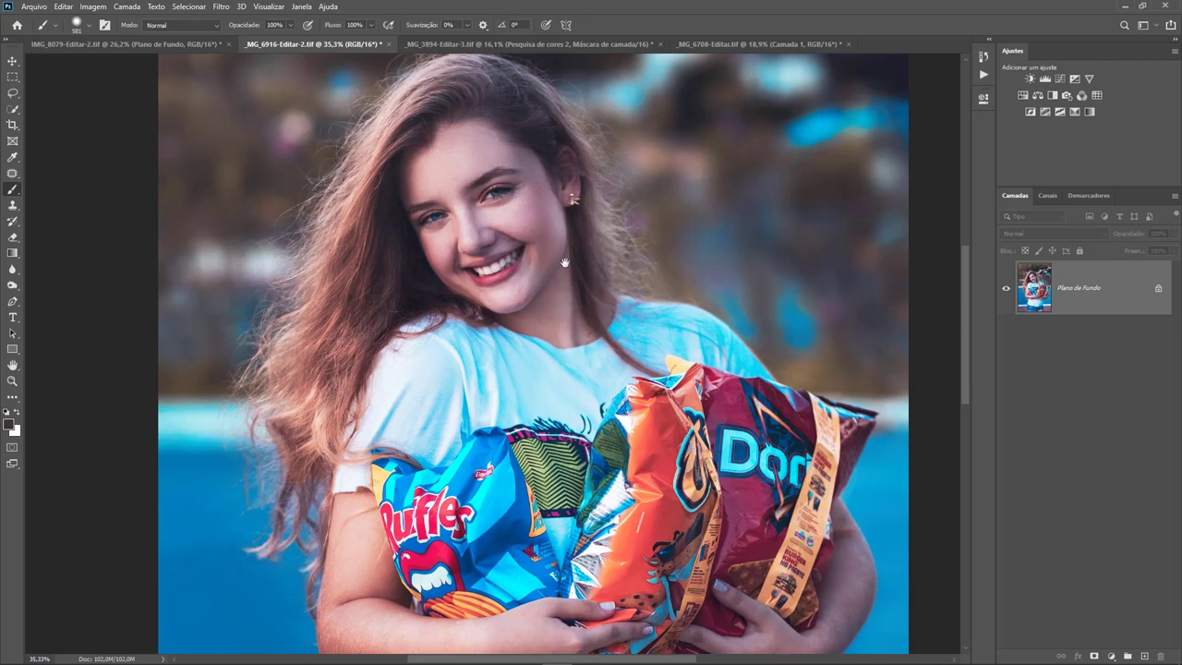
pyautogui.moveTo(562, 261); pyautogui.dragTo(544, 419)
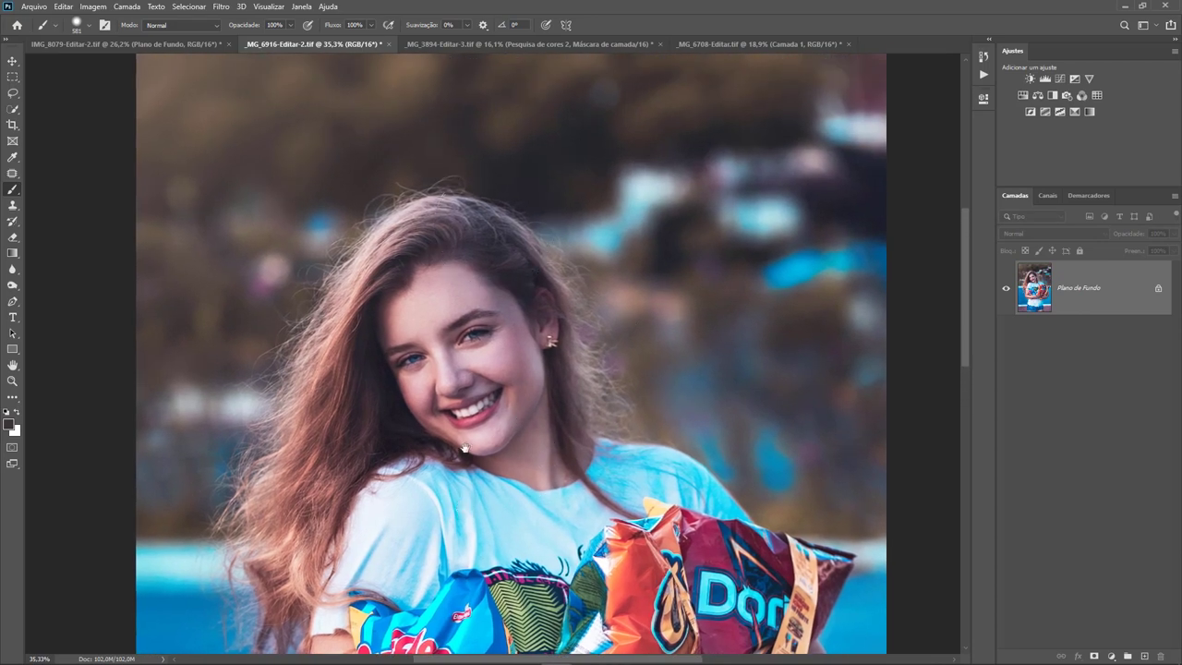
pyautogui.moveTo(383, 395); pyautogui.dragTo(403, 209)
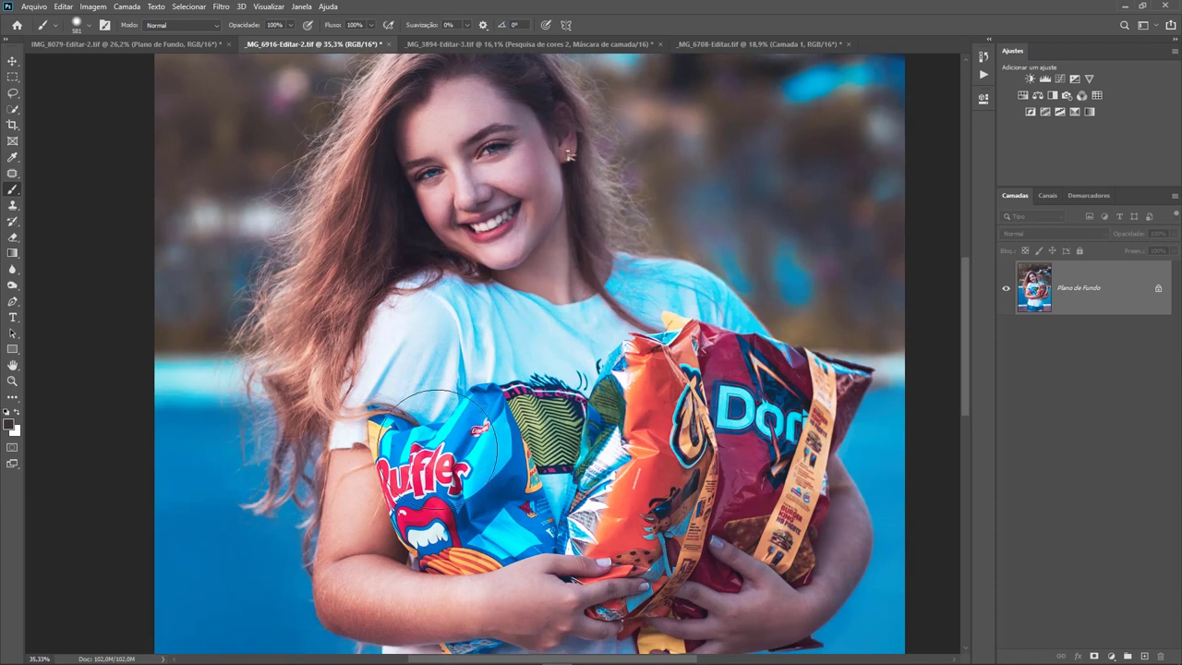
pyautogui.moveTo(490, 241); pyautogui.dragTo(466, 445)
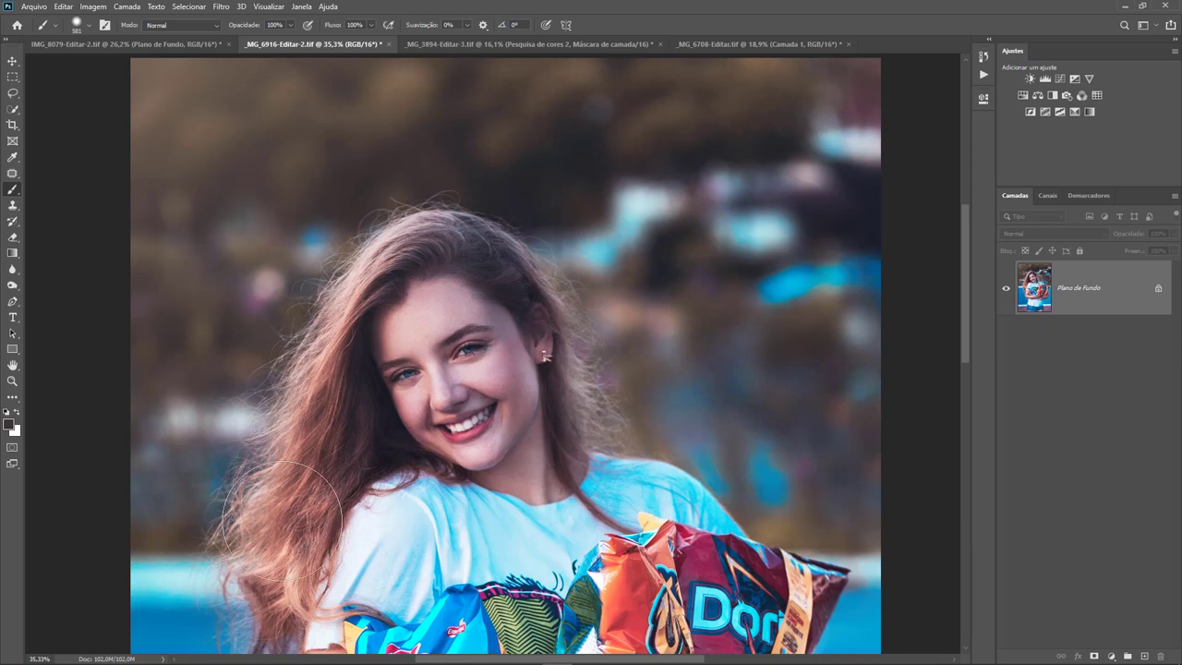
pyautogui.hotkey('ctrl', '0')
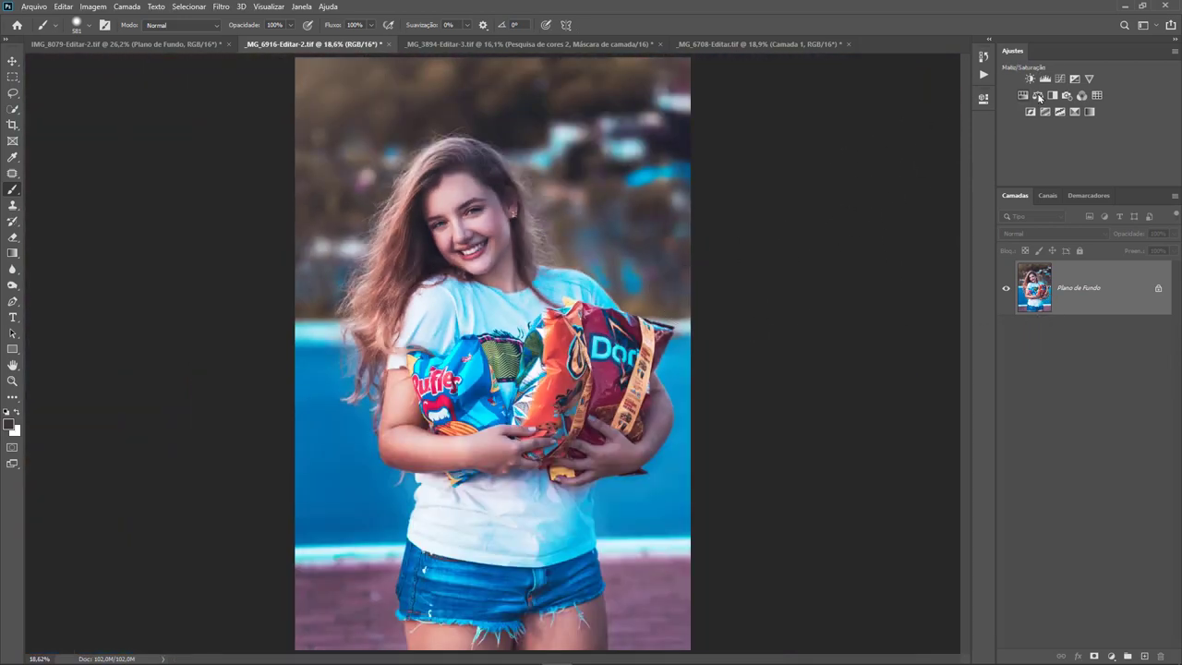
pyautogui.click(1060, 80)
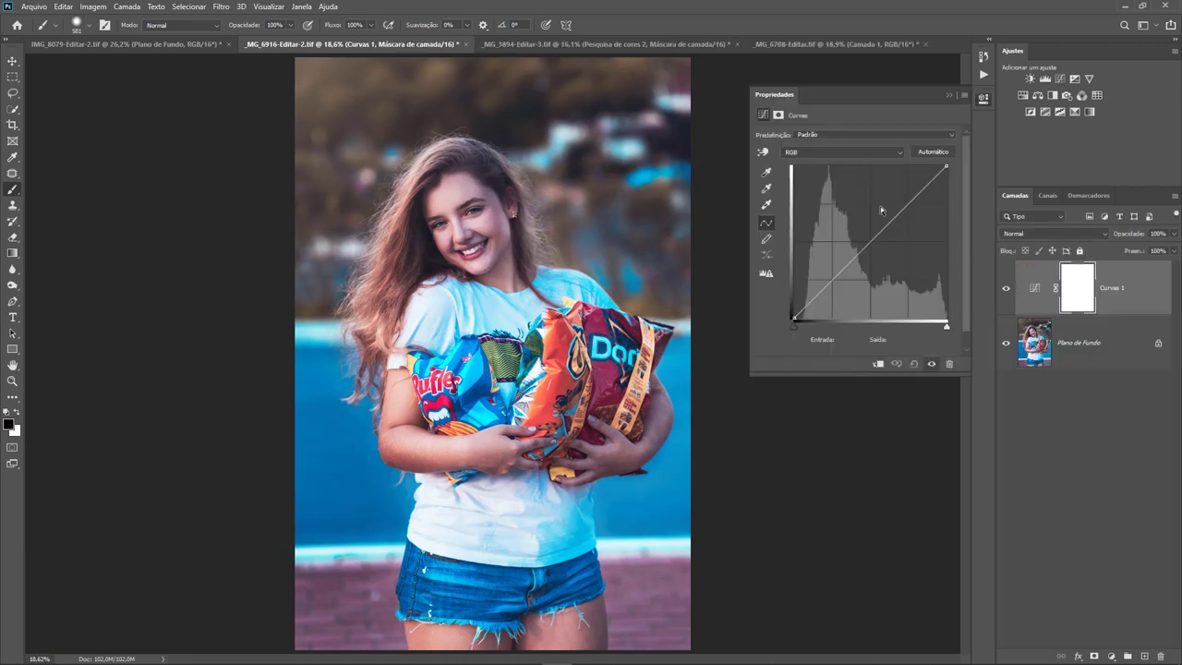
pyautogui.keyDown('alt'); pyautogui.click(932, 150); pyautogui.keyUp('alt')
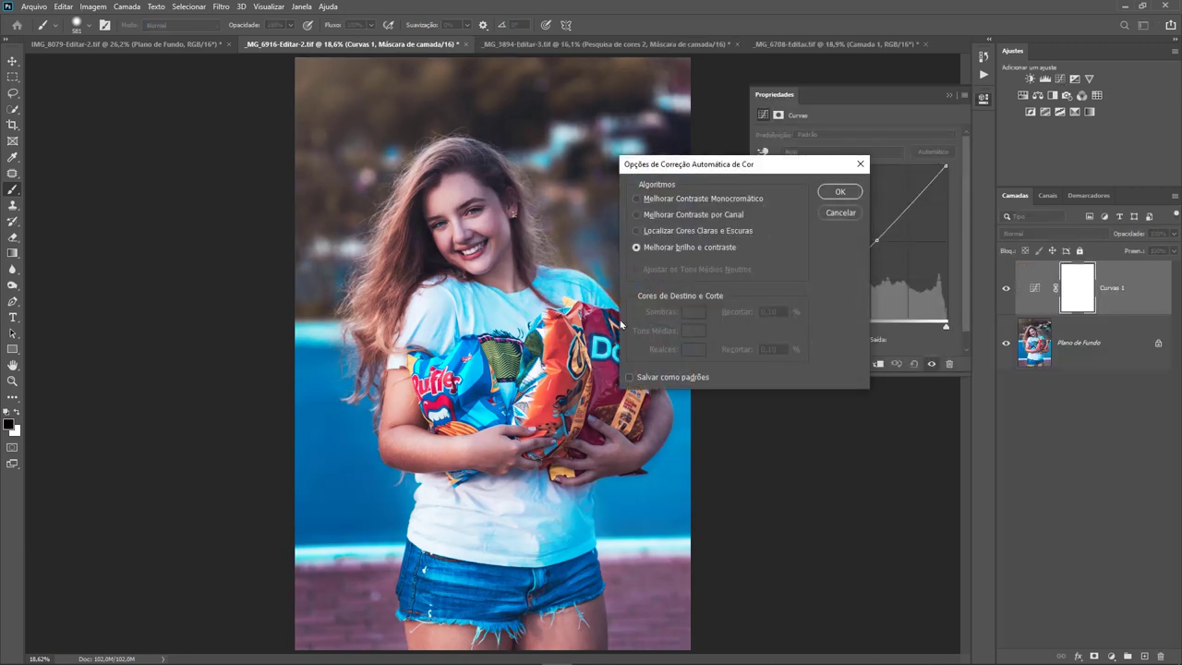
pyautogui.click(635, 232)
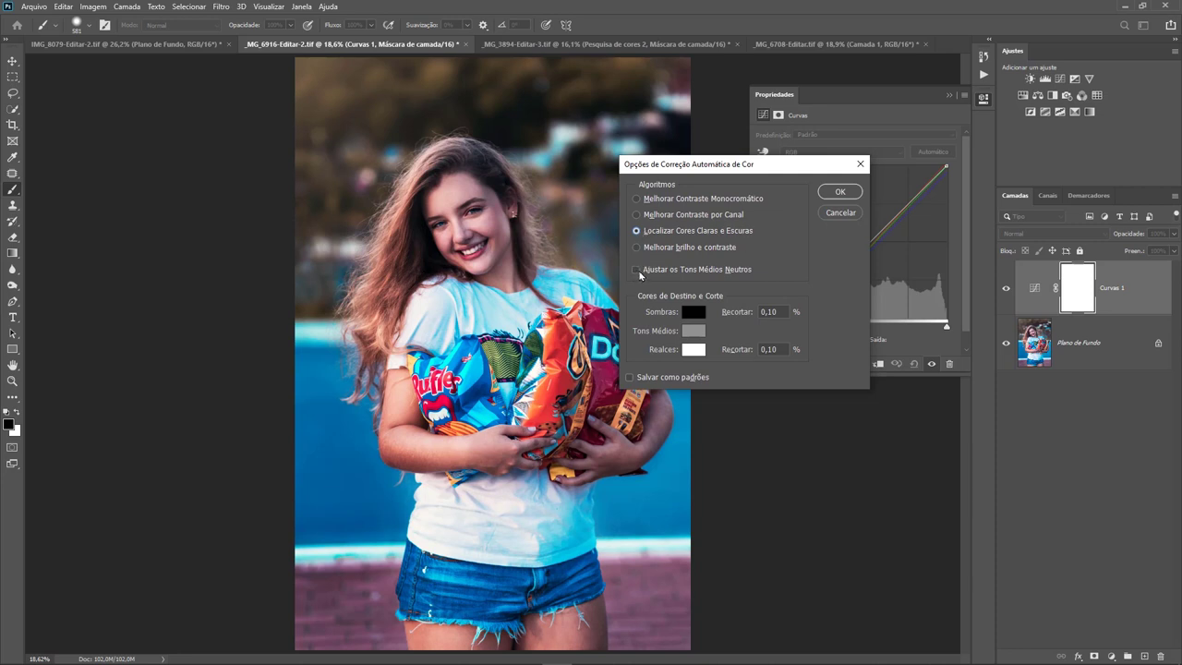
pyautogui.click(636, 271)
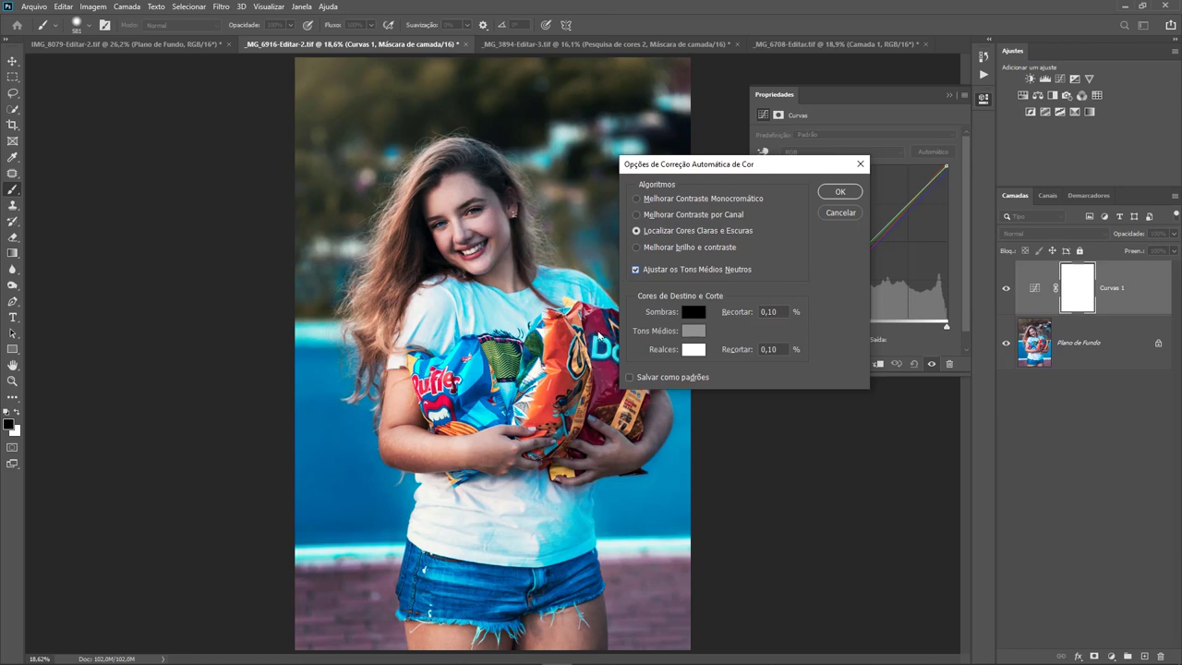
pyautogui.click(837, 193)
pyautogui.click(951, 93)
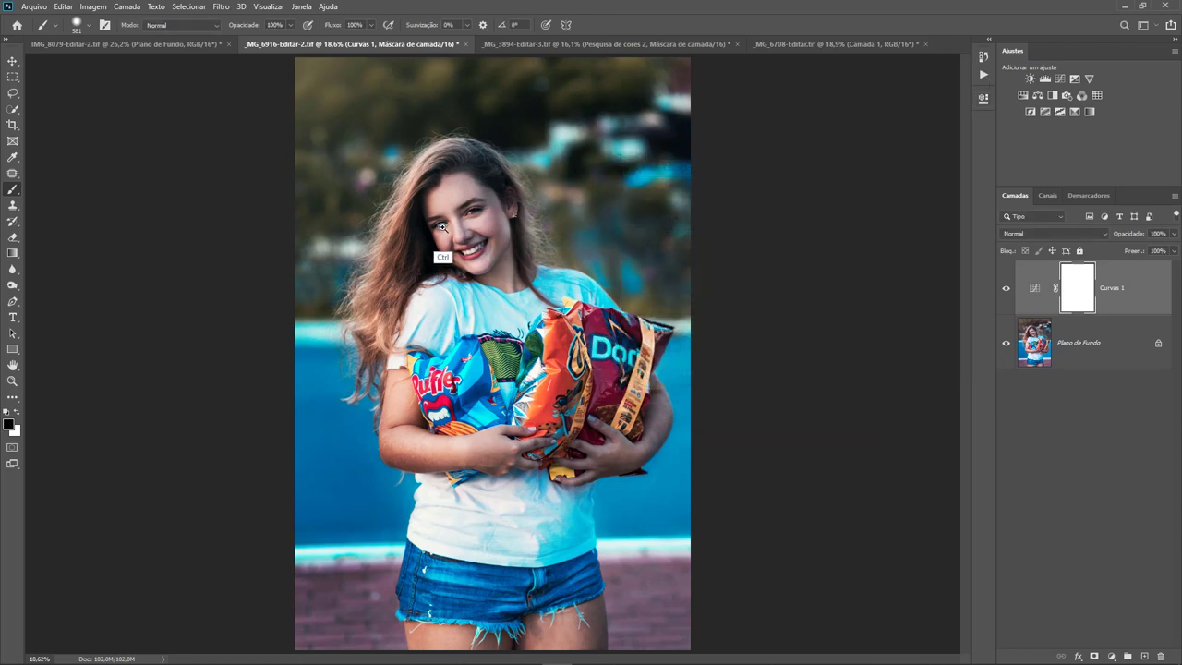
pyautogui.moveTo(431, 232); pyautogui.dragTo(485, 238)
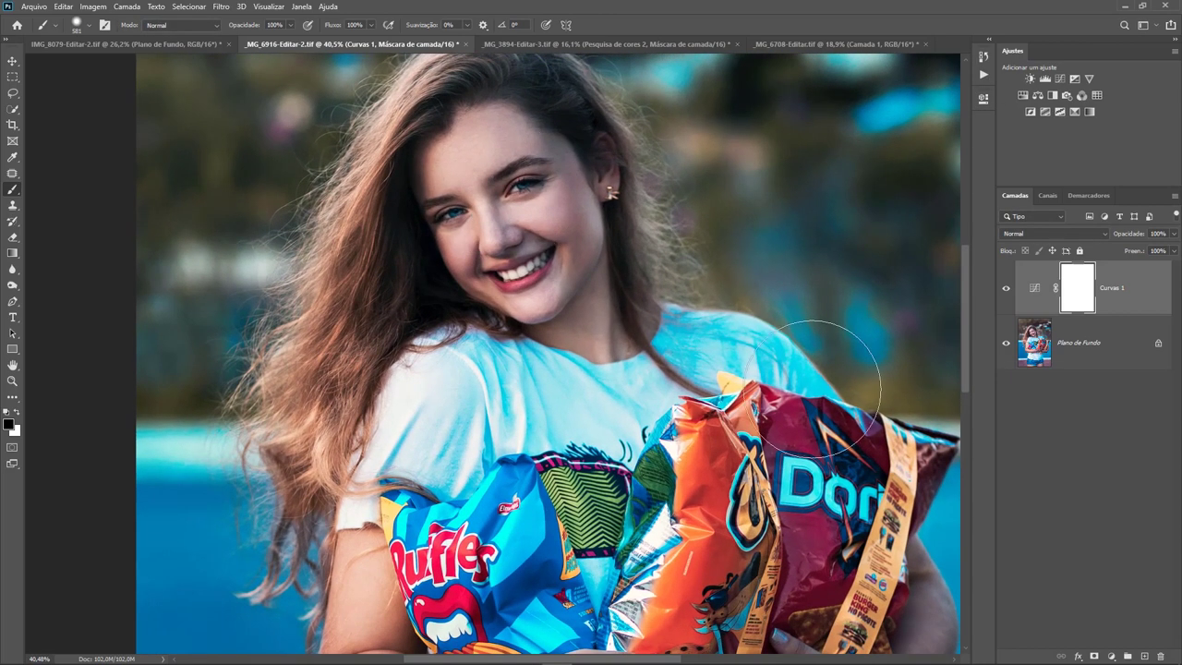
pyautogui.click(1006, 289)
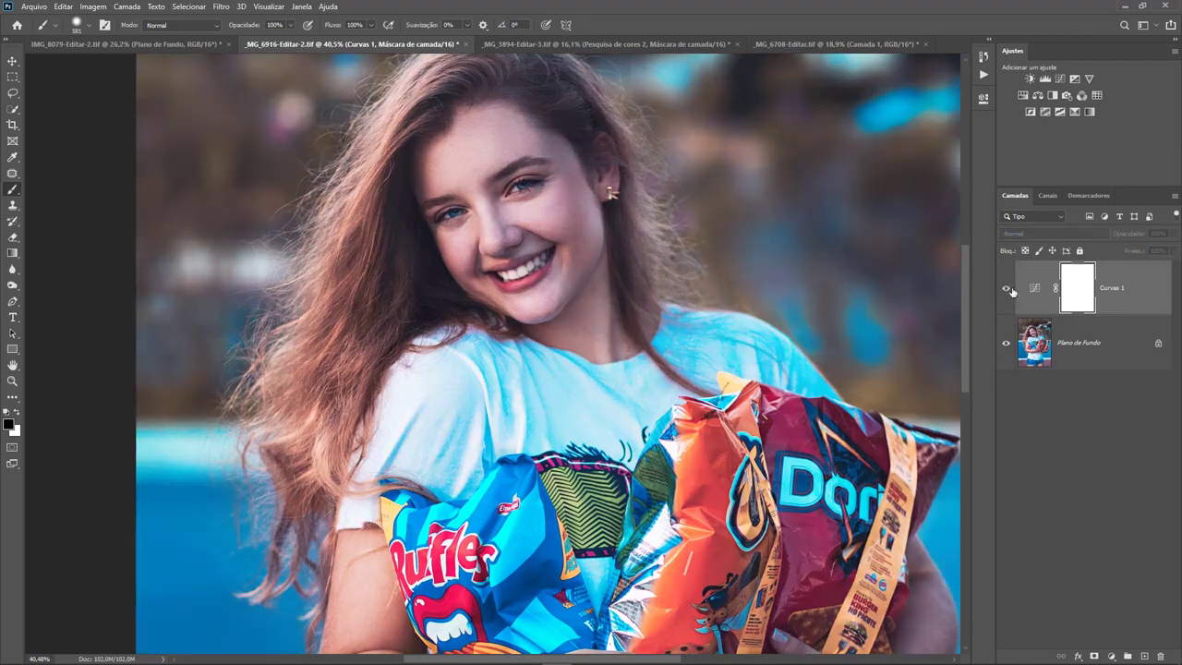
pyautogui.click(1008, 289)
pyautogui.click(1008, 293)
pyautogui.click(1007, 292)
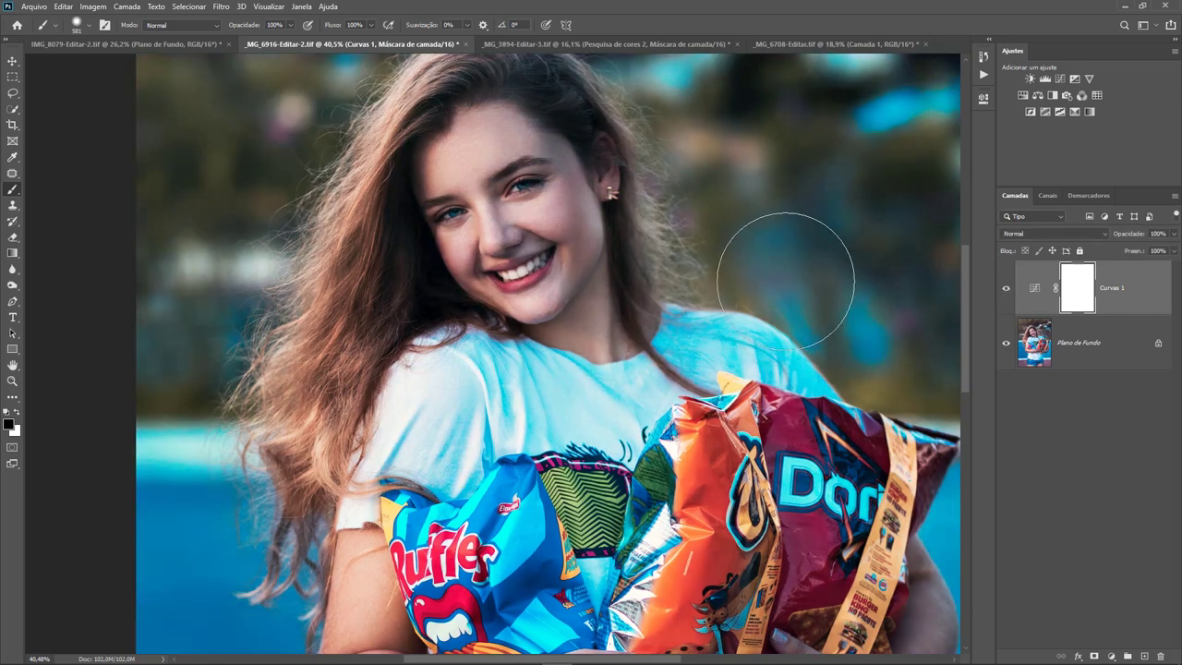
pyautogui.click(1008, 289)
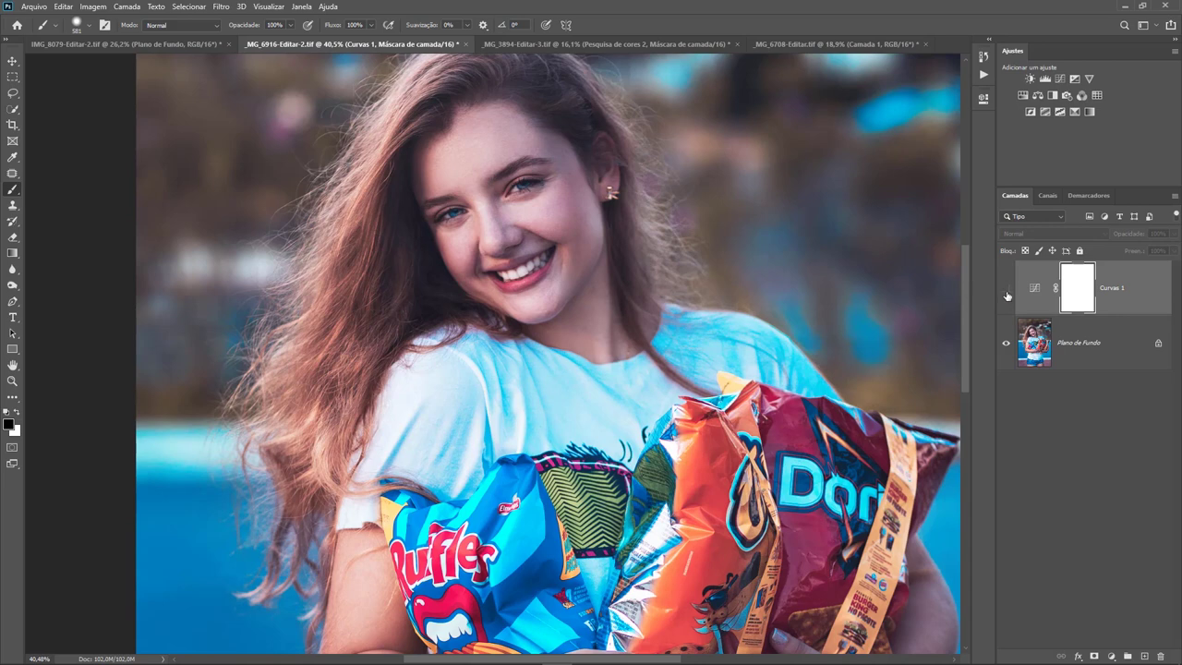
pyautogui.click(1007, 290)
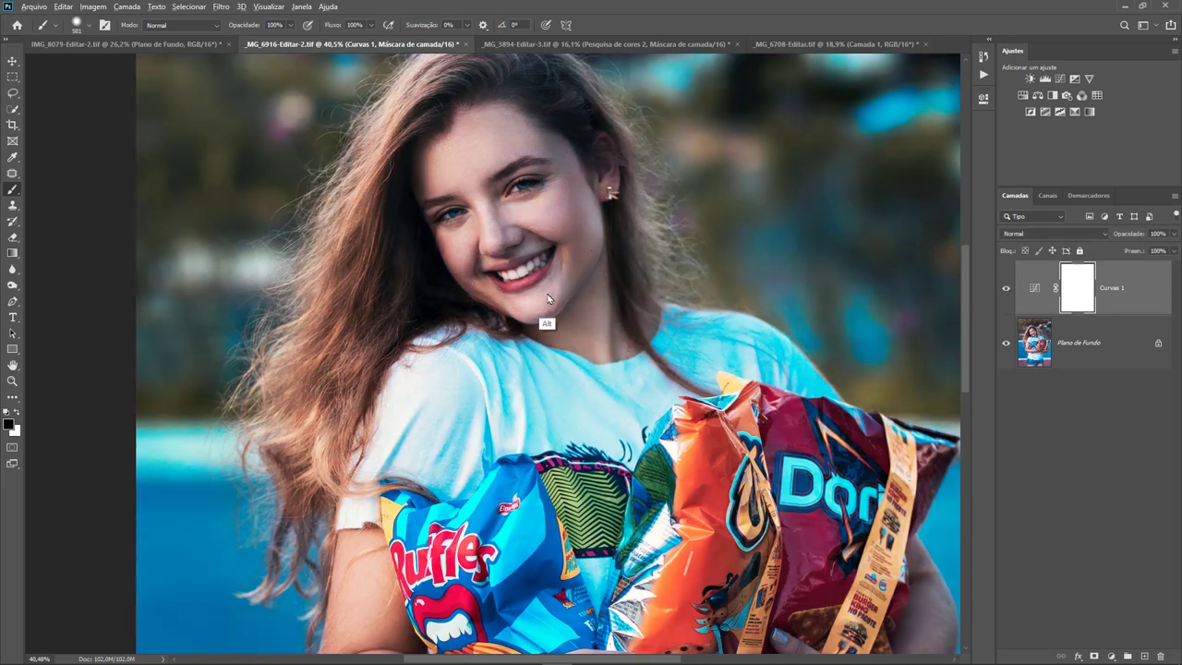
pyautogui.press('alt')
pyautogui.hotkey('ctrl', '0')
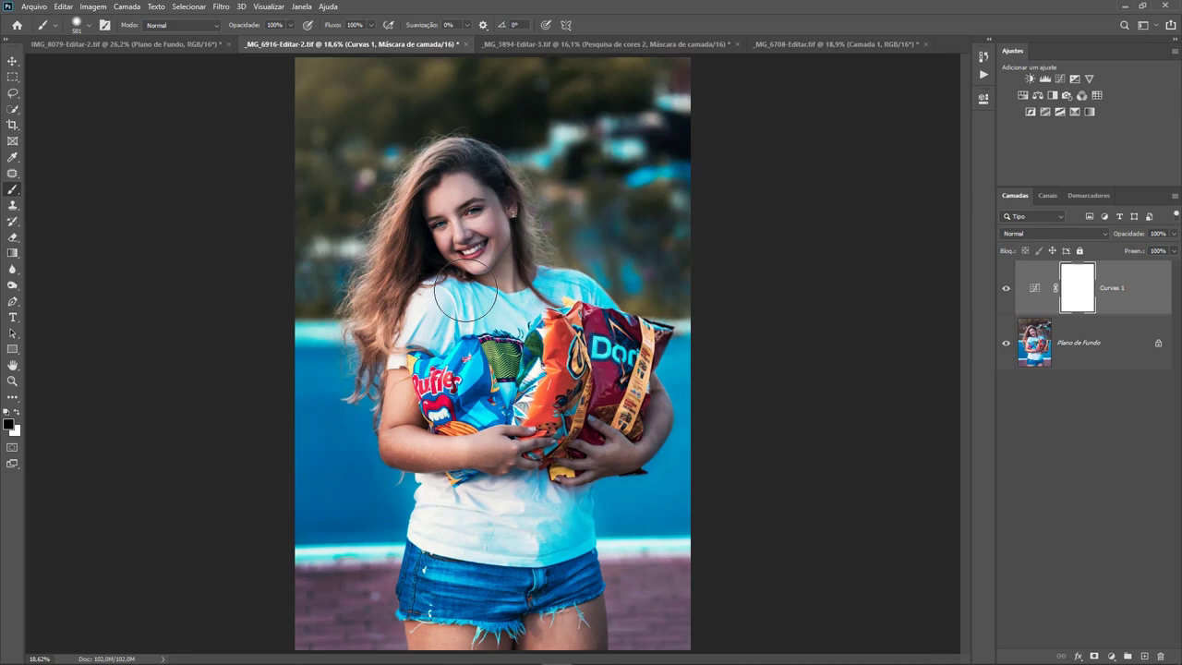
# Step: Hide Curvas 1 and add a second Curves adjustment layer
pyautogui.click(1006, 290)
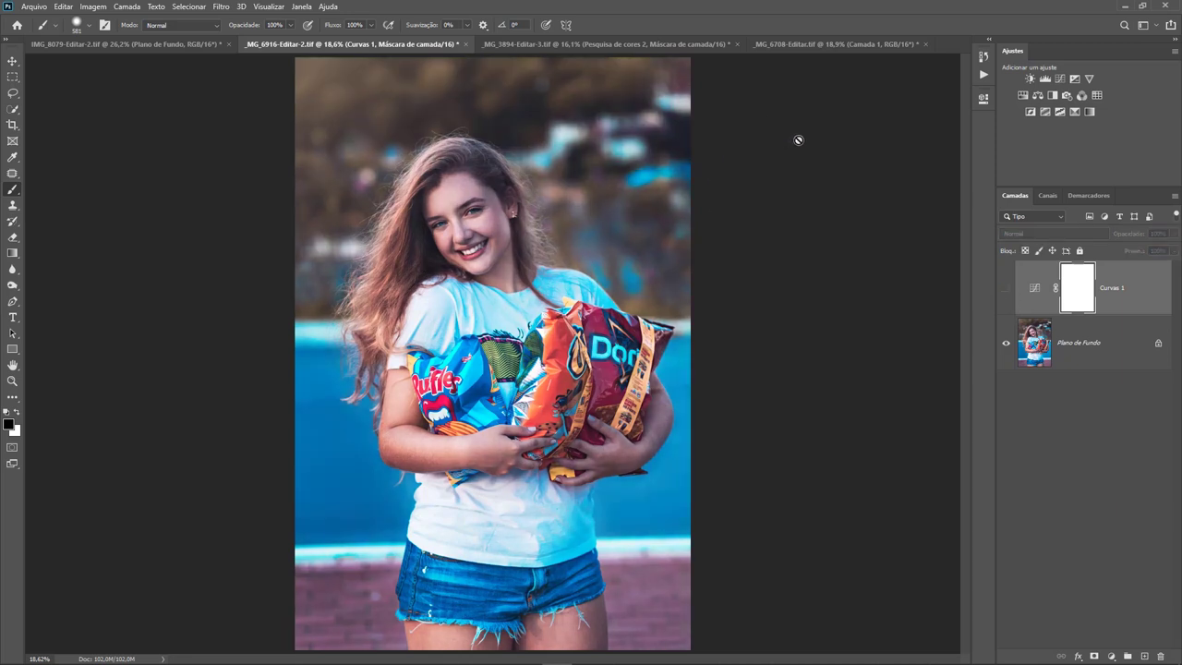
pyautogui.click(1060, 80)
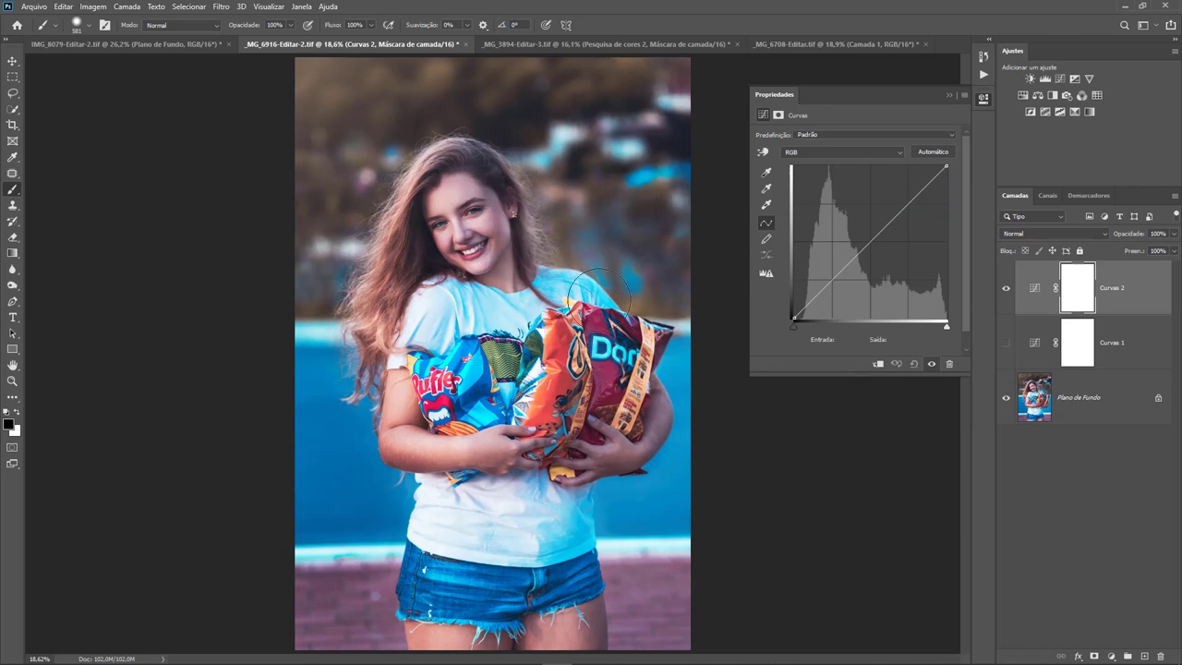
pyautogui.scroll(3, 449, 262)
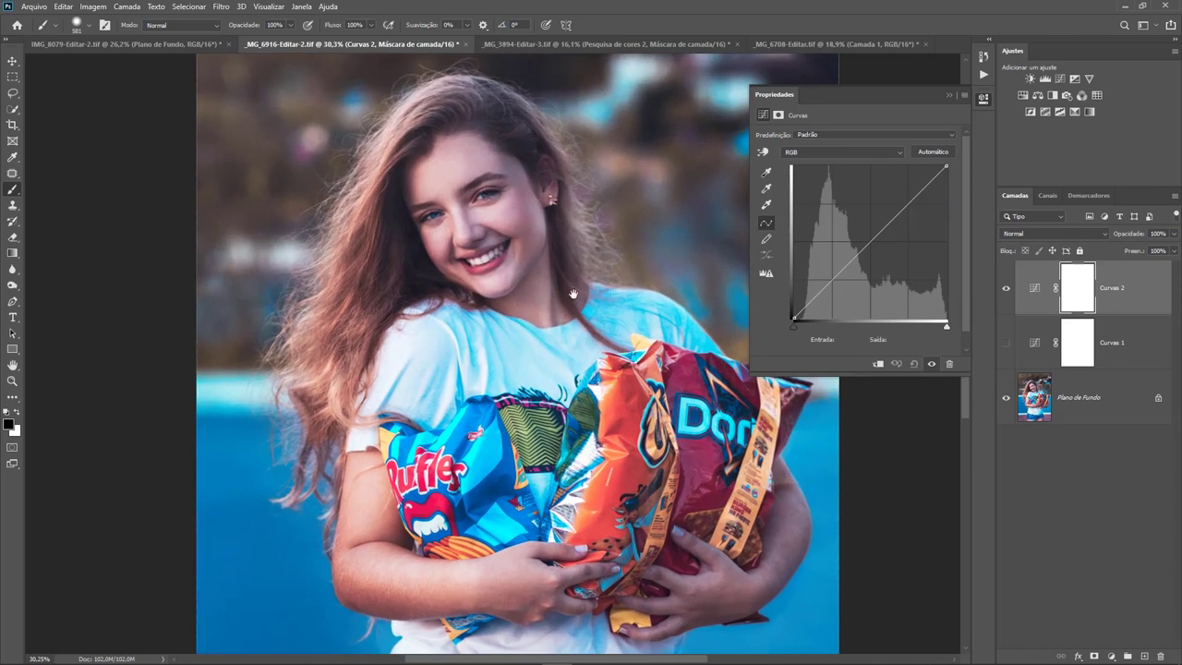
pyautogui.moveTo(572, 294); pyautogui.dragTo(515, 305)
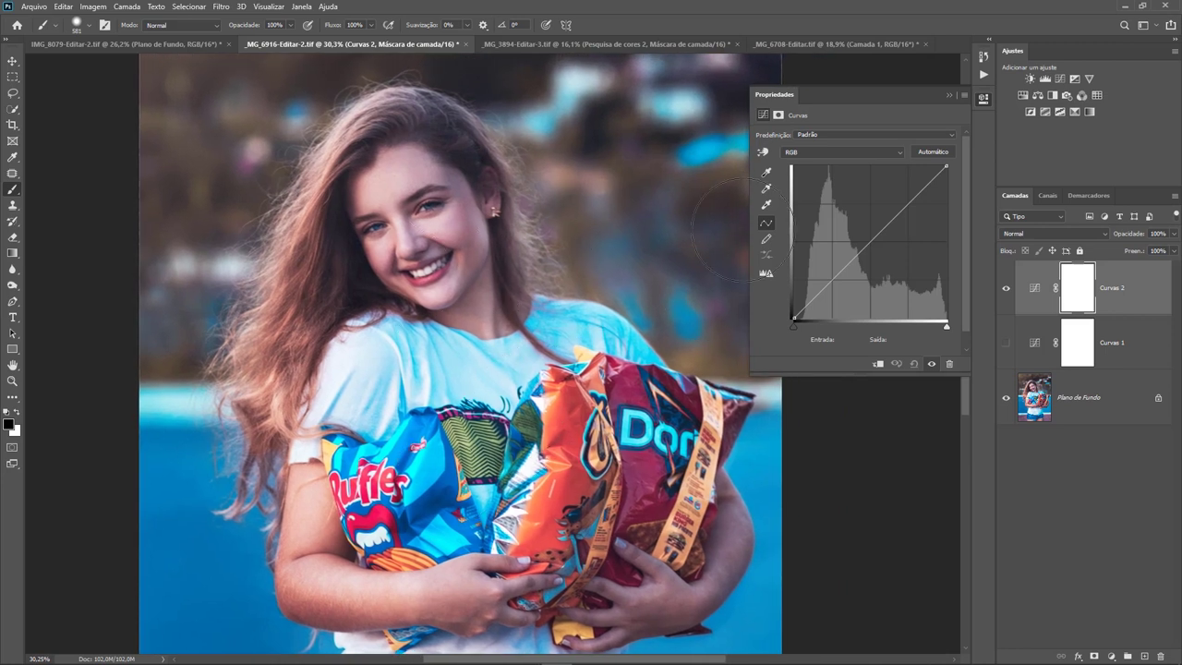
# Step: Lower the Azul channel curve midpoint from input 129 to output 108
pyautogui.click(826, 153)
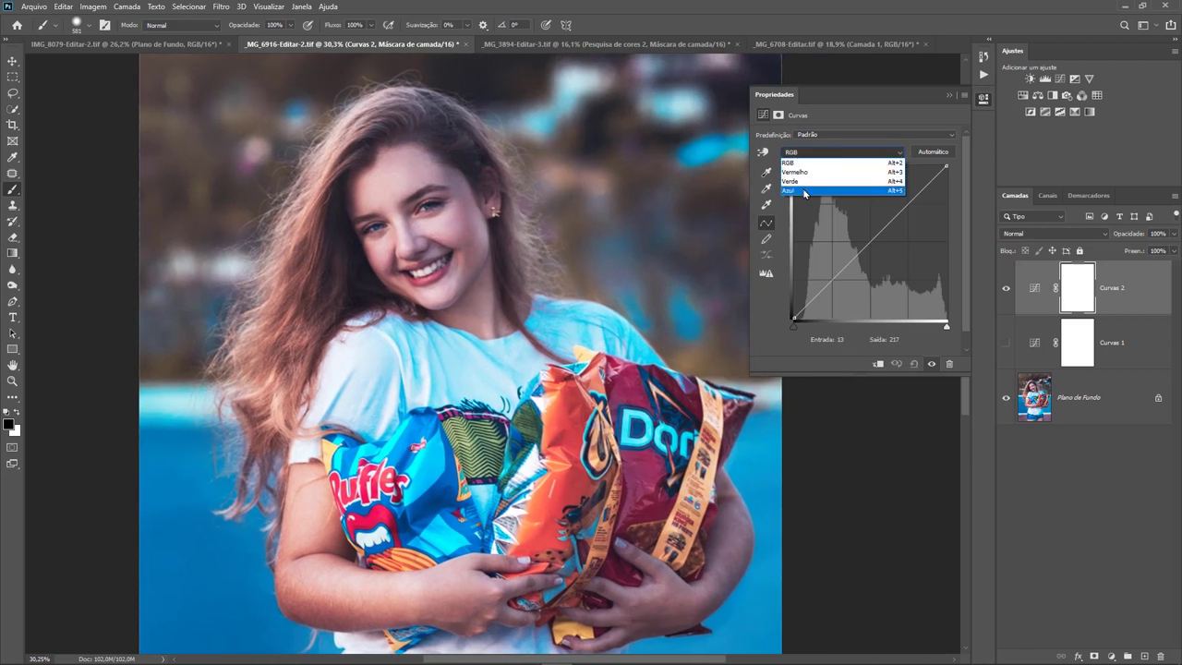
pyautogui.click(805, 191)
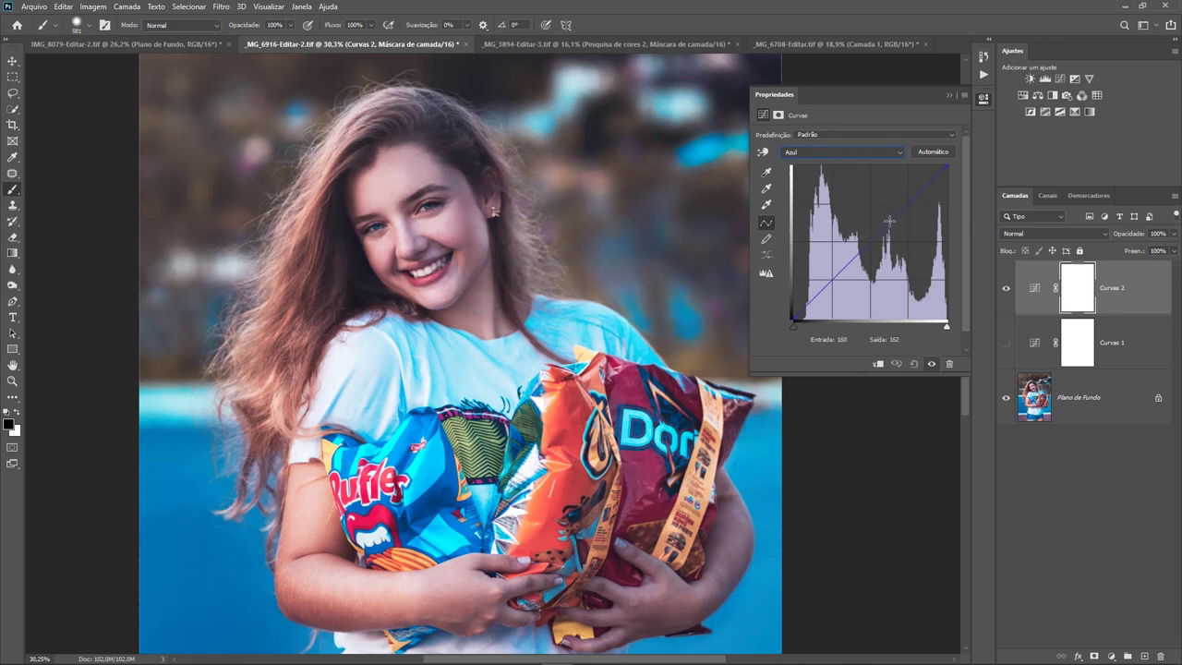
pyautogui.click(864, 245)
pyautogui.moveTo(865, 246); pyautogui.dragTo(872, 253)
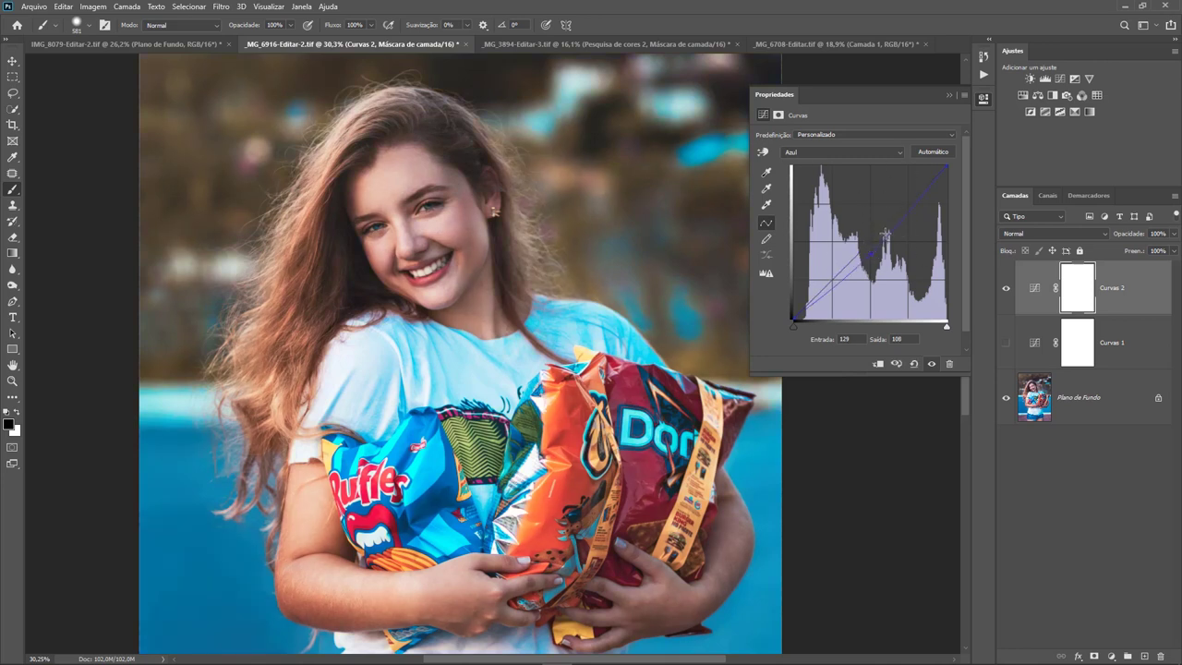
pyautogui.click(948, 95)
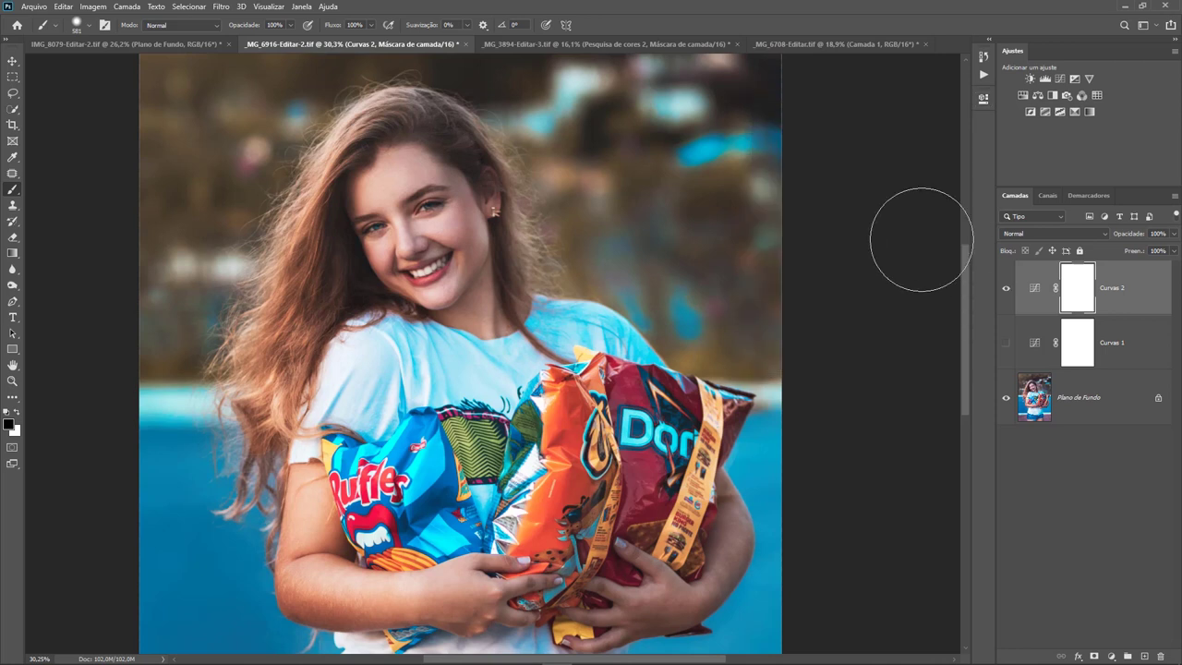
pyautogui.click(1007, 290)
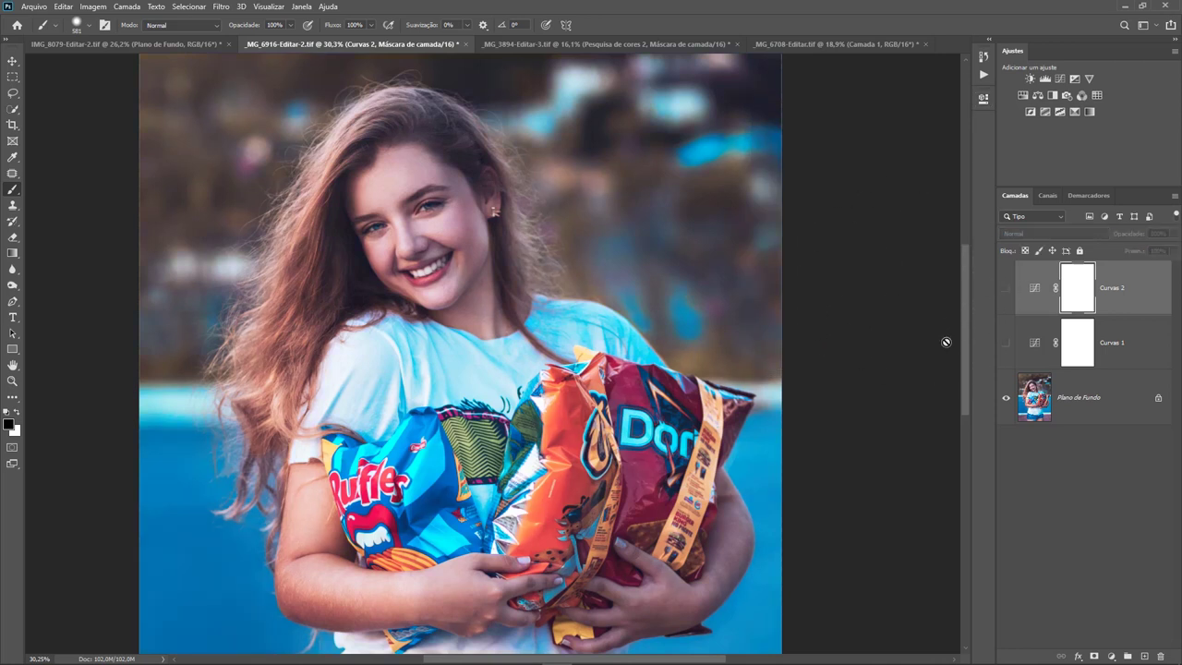
pyautogui.click(1006, 290)
pyautogui.click(1005, 294)
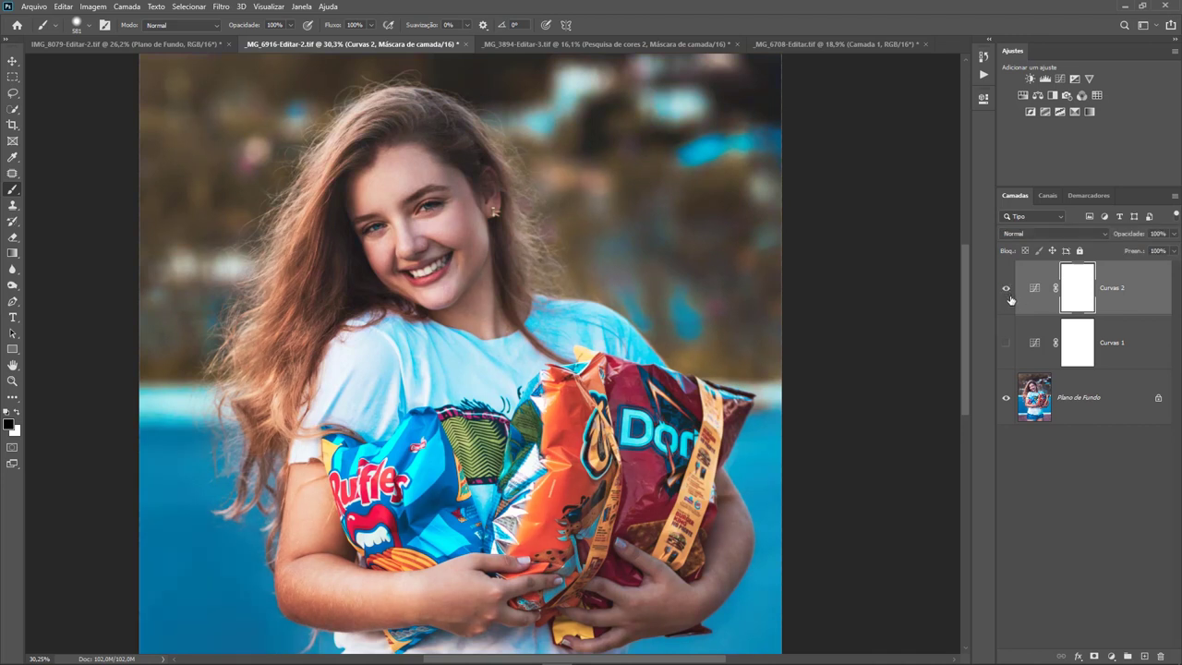
pyautogui.click(1008, 293)
pyautogui.click(1007, 345)
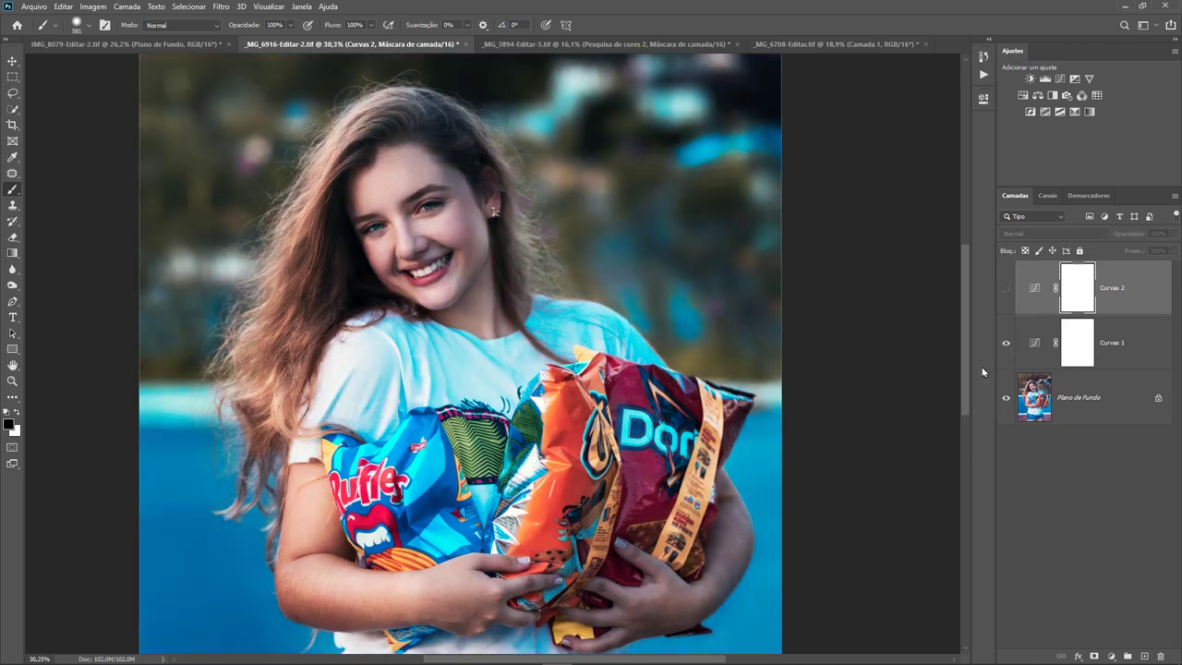
pyautogui.click(1008, 345)
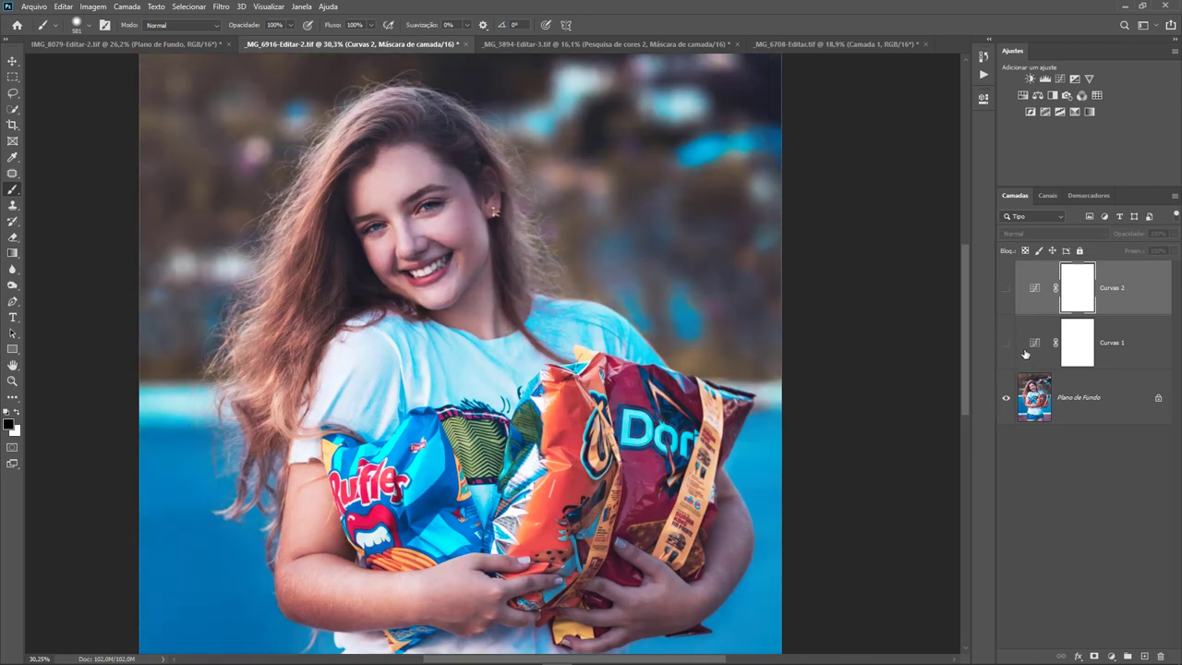
pyautogui.click(1007, 294)
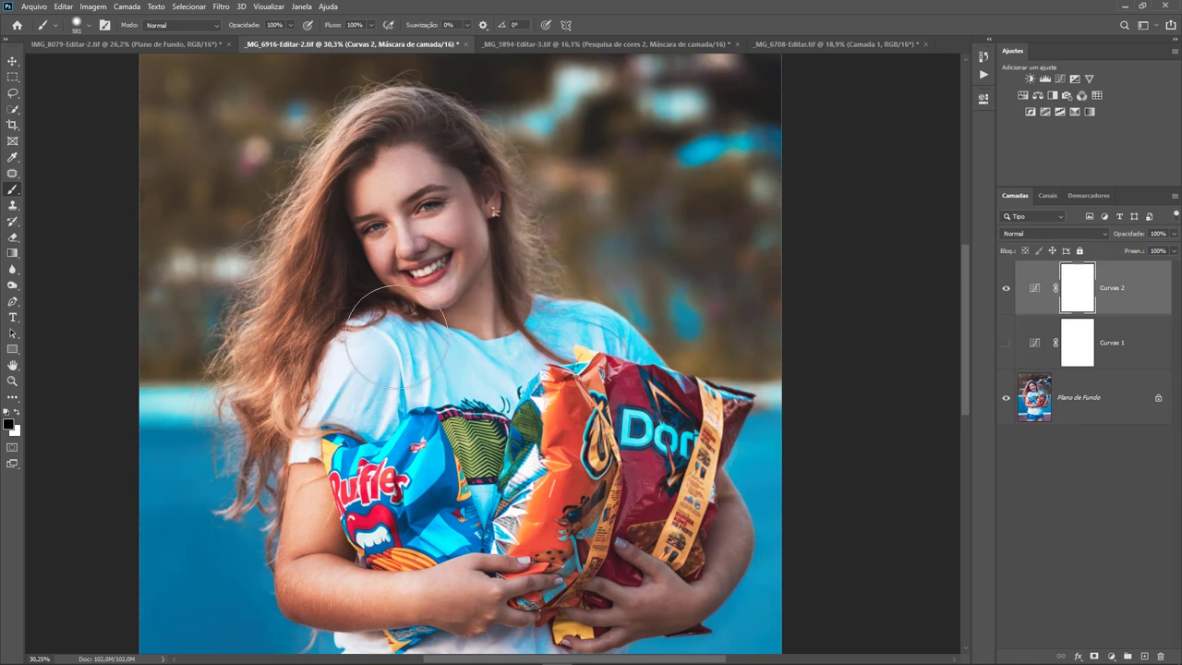
pyautogui.moveTo(446, 281)
pyautogui.mouseDown()
pyautogui.moveTo(467, 305)
pyautogui.moveTo(624, 112)
pyautogui.mouseUp()
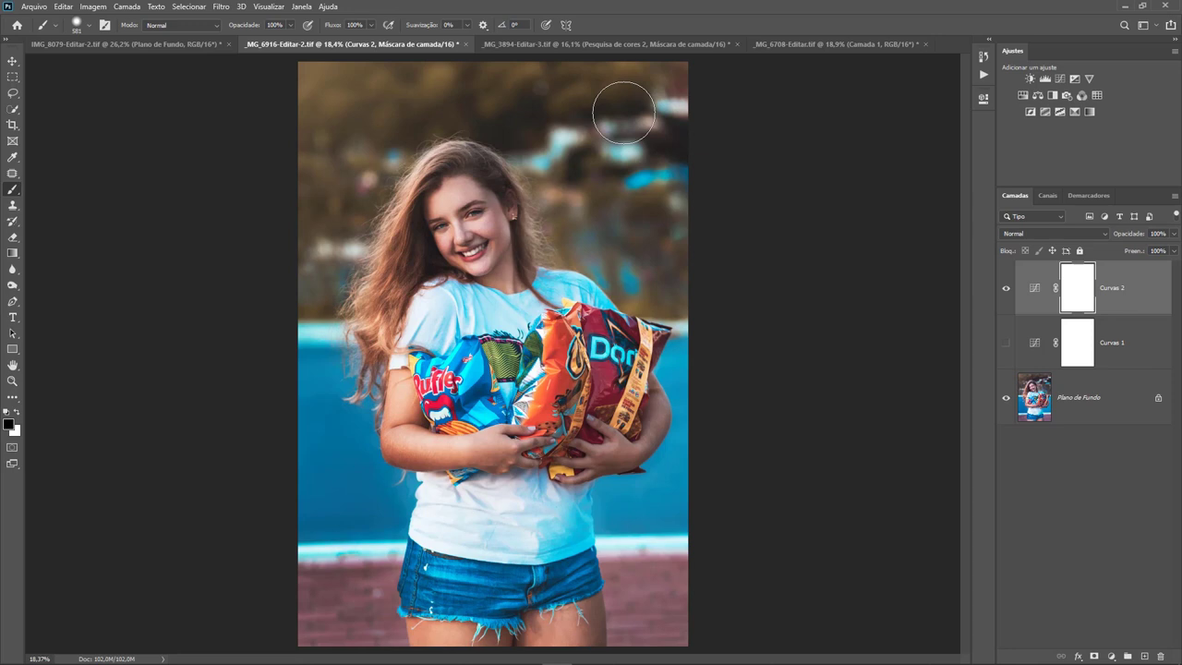
pyautogui.click(1080, 397)
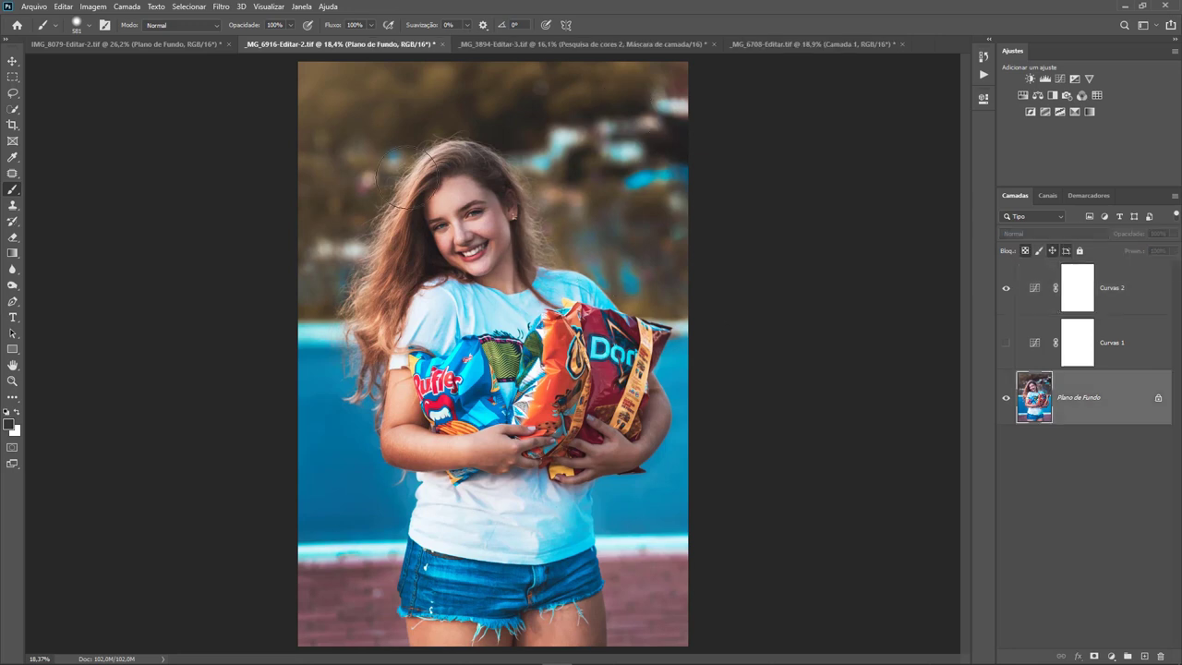
pyautogui.click(221, 6)
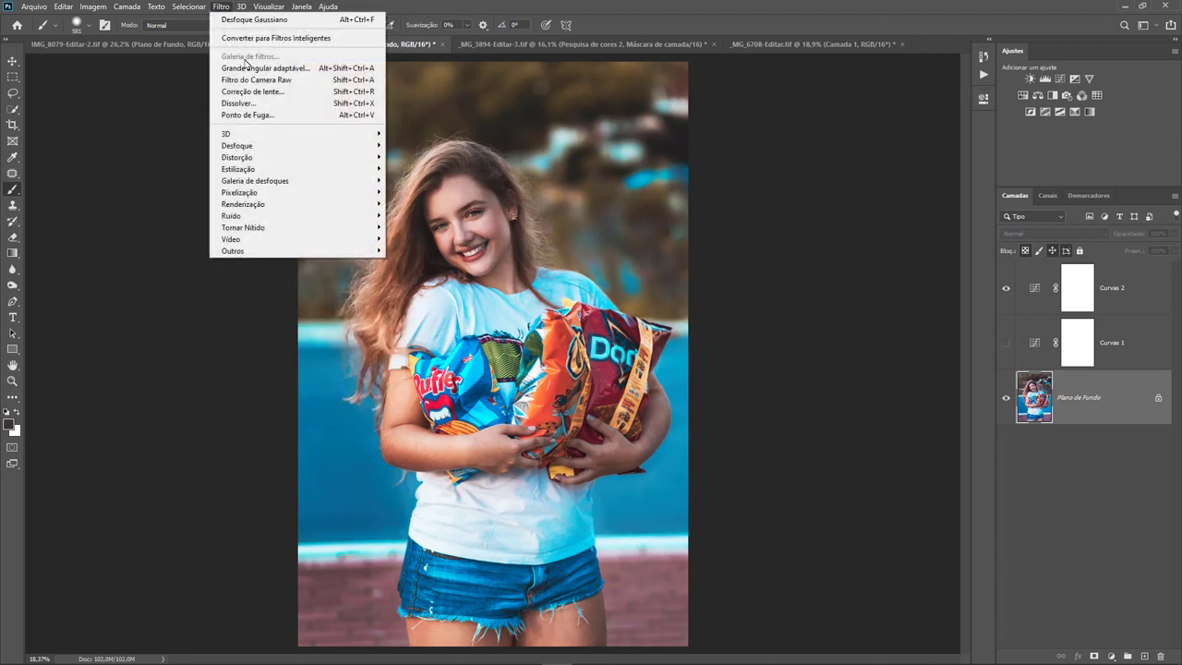
pyautogui.click(263, 81)
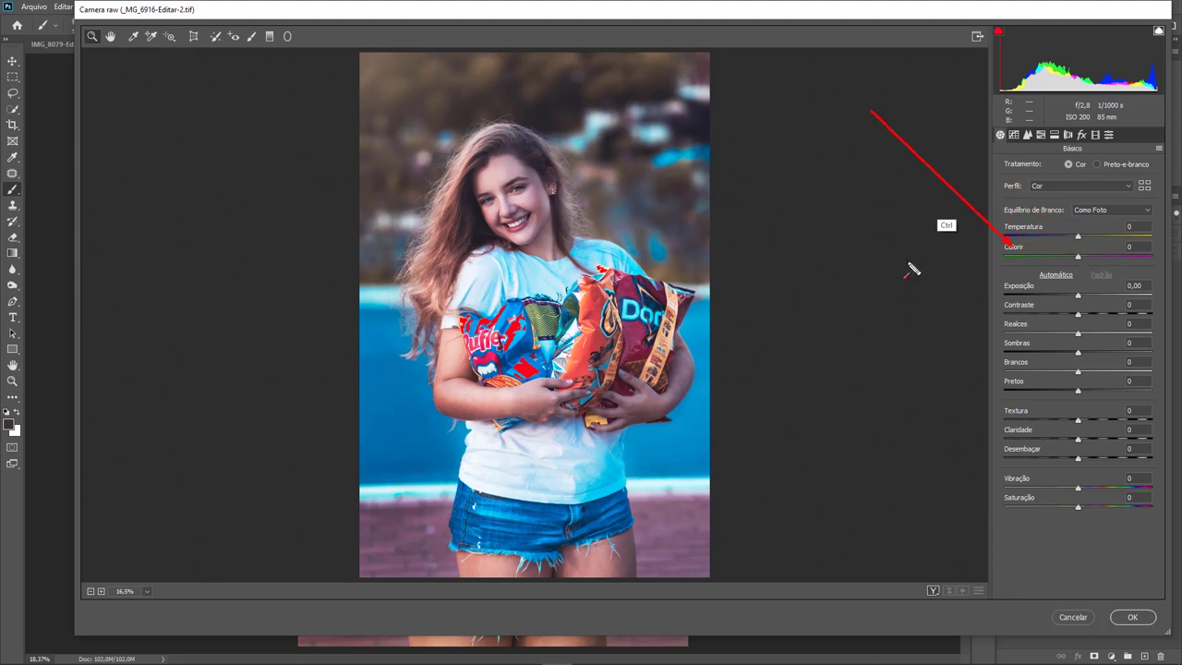
pyautogui.click(1073, 619)
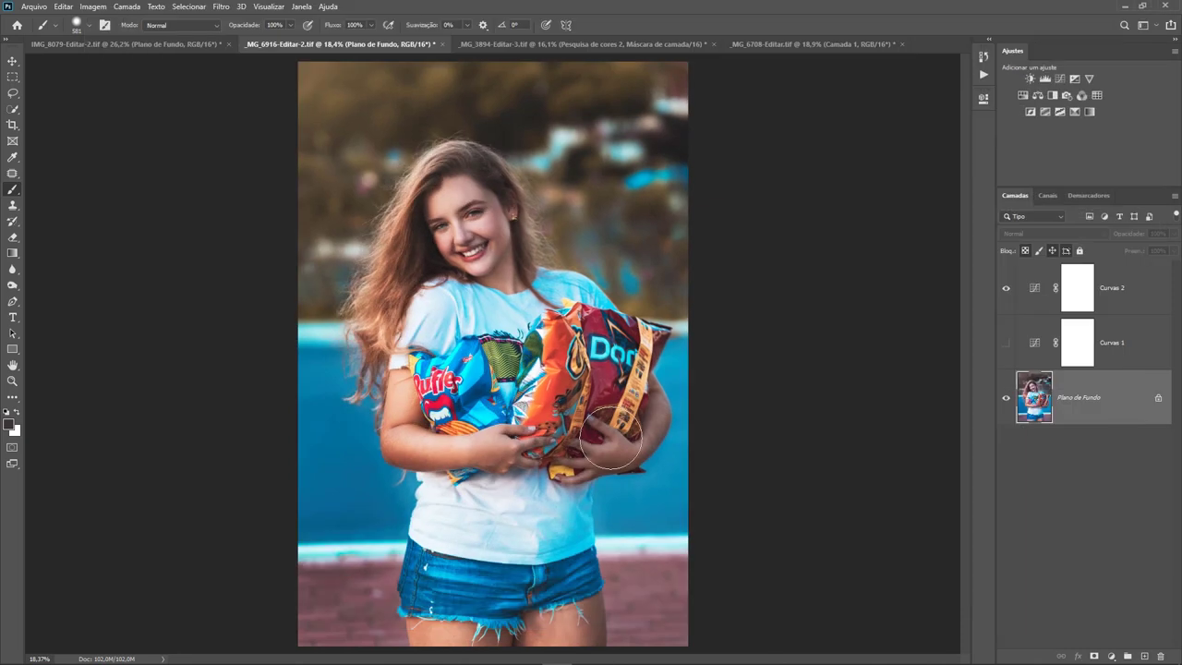